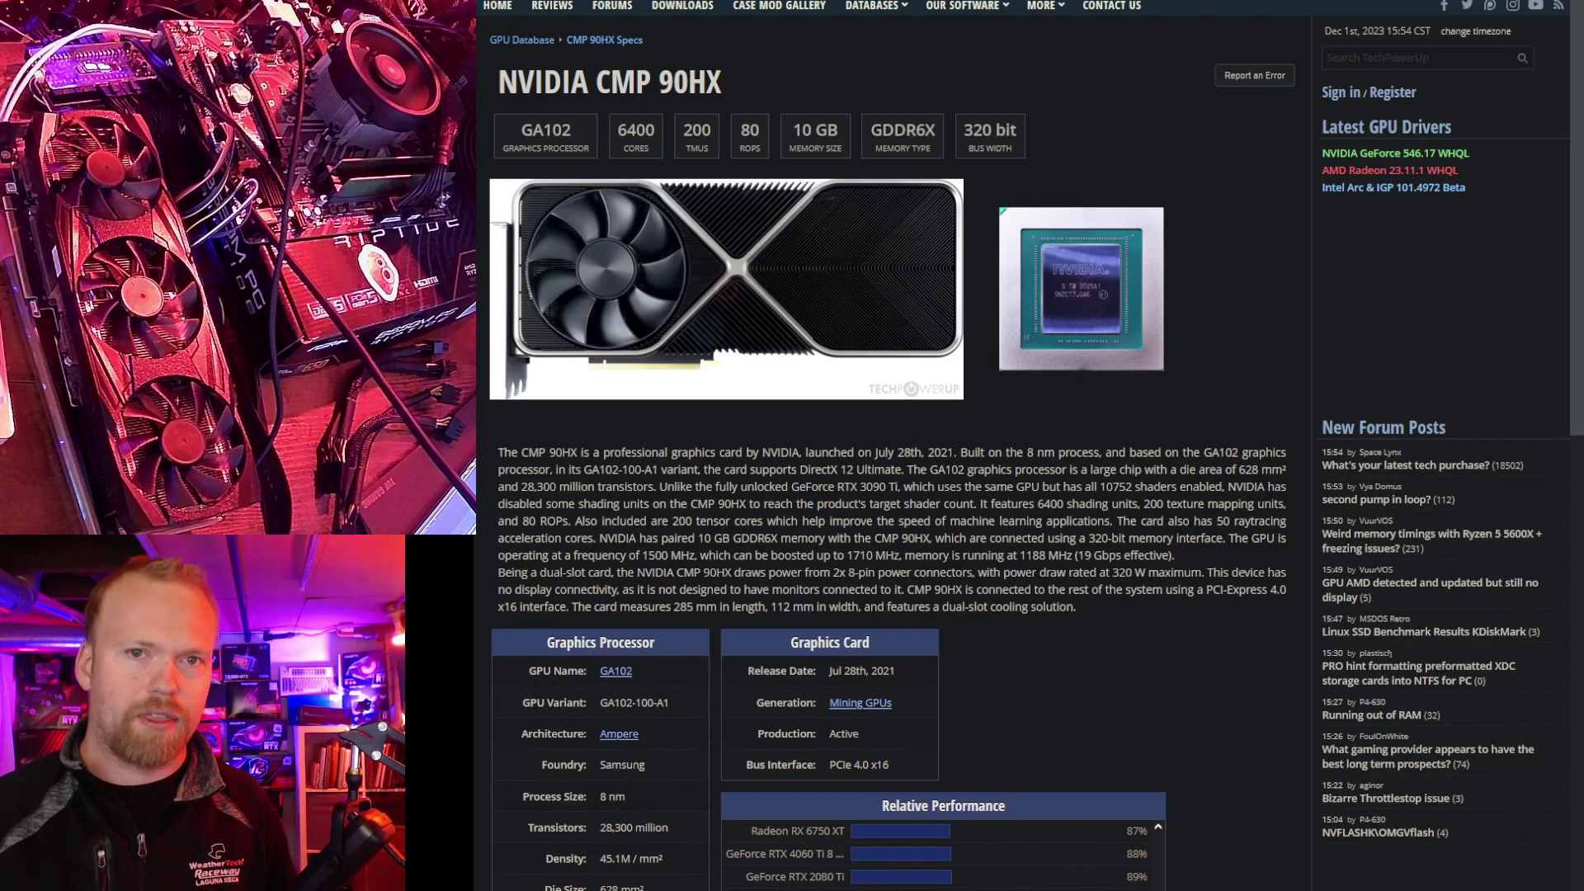
scroll(868, 443, "up", 2)
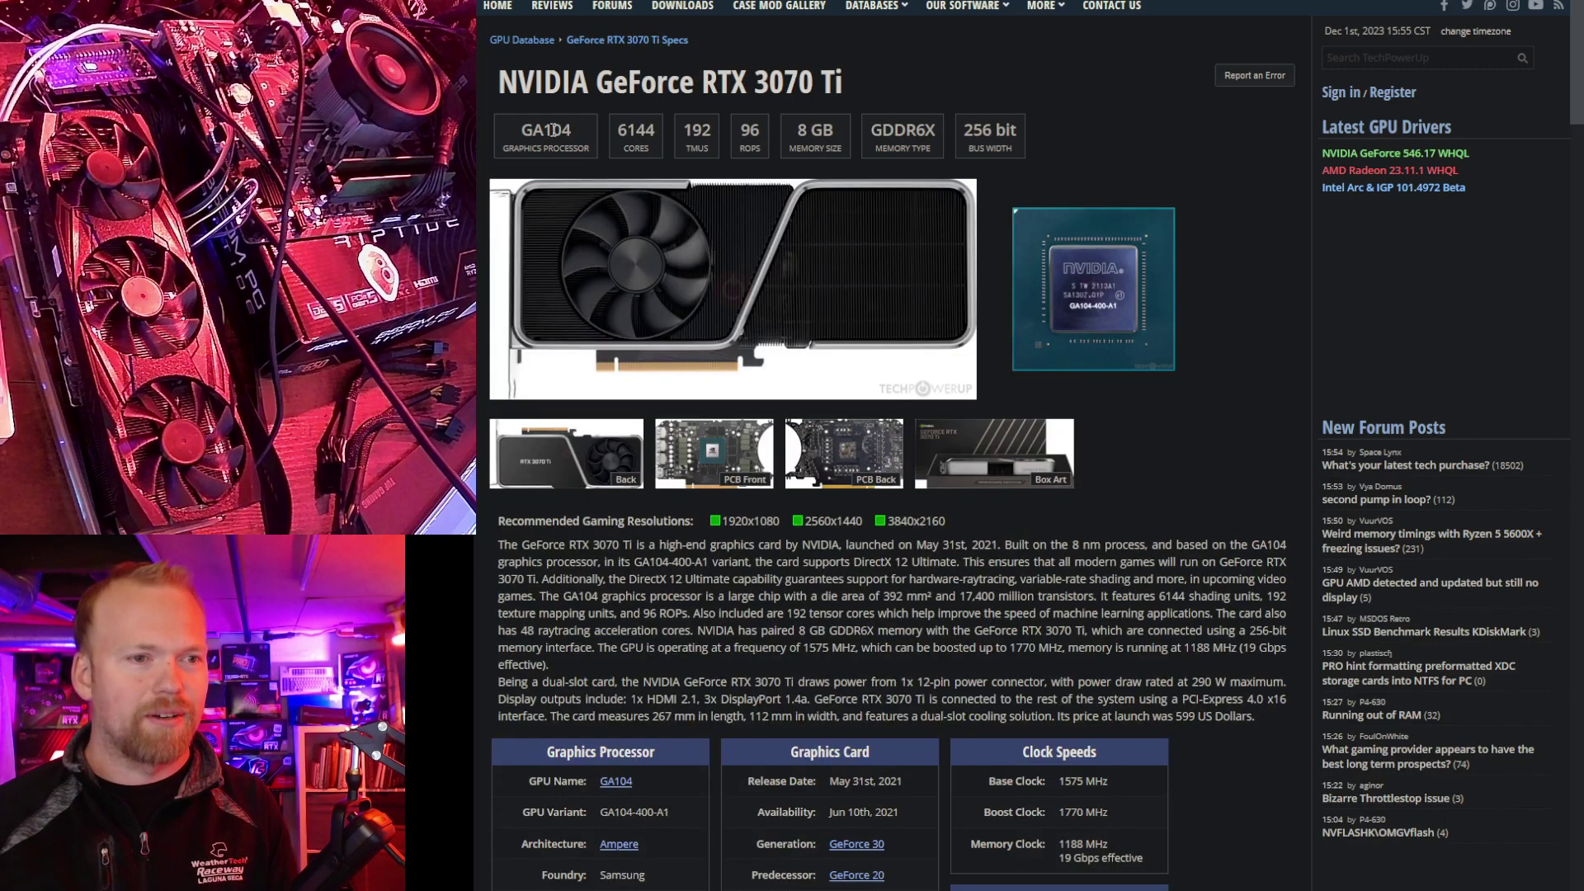
left_click_drag(595, 144, 521, 131)
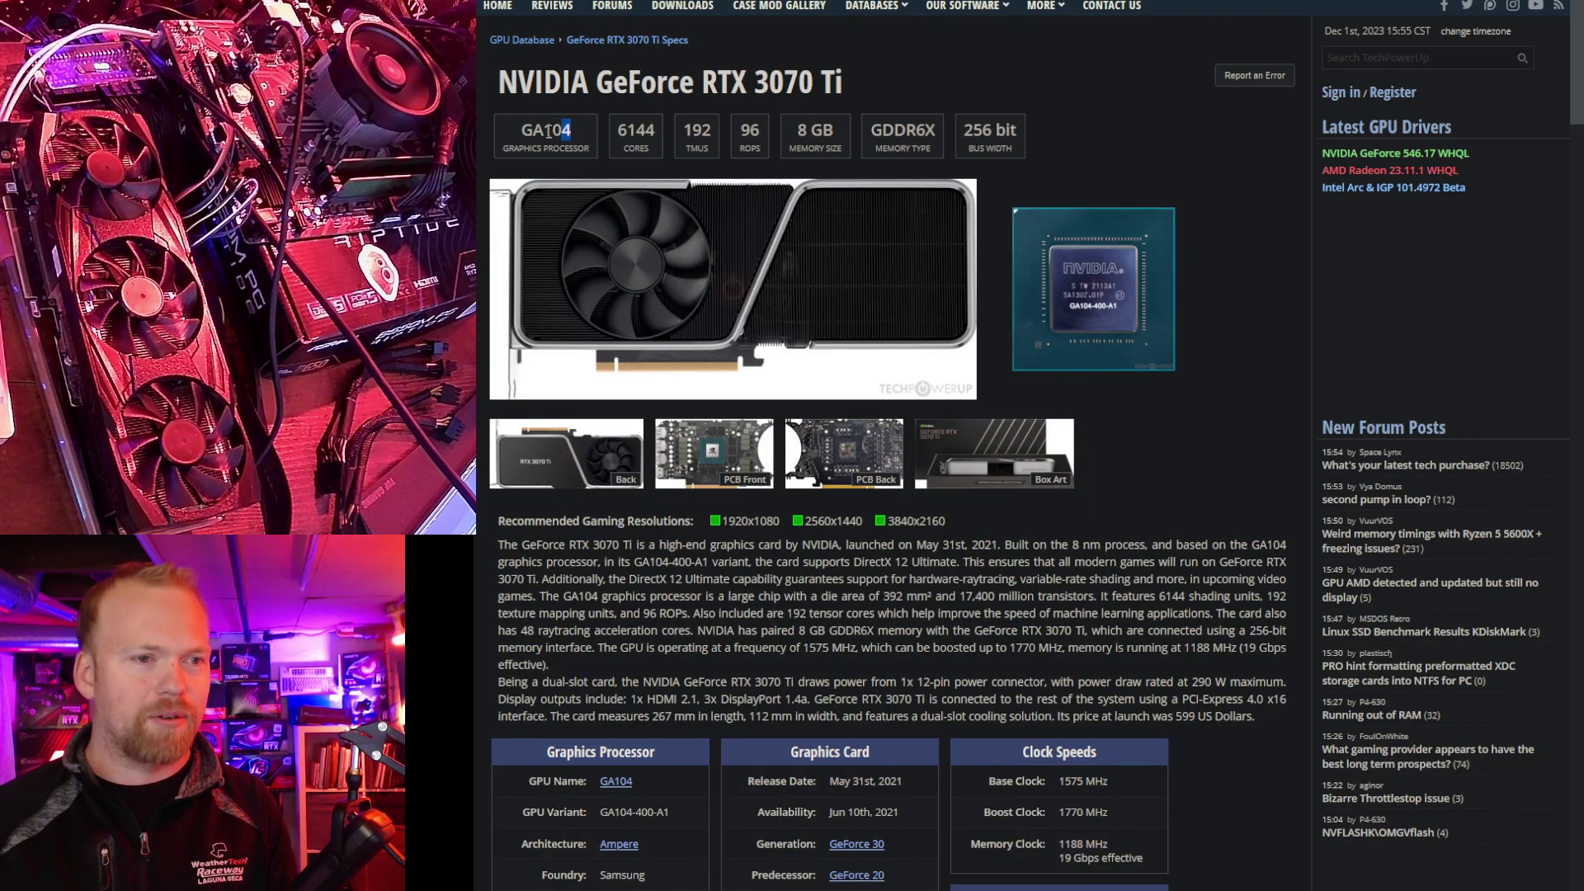
left_click(1118, 647)
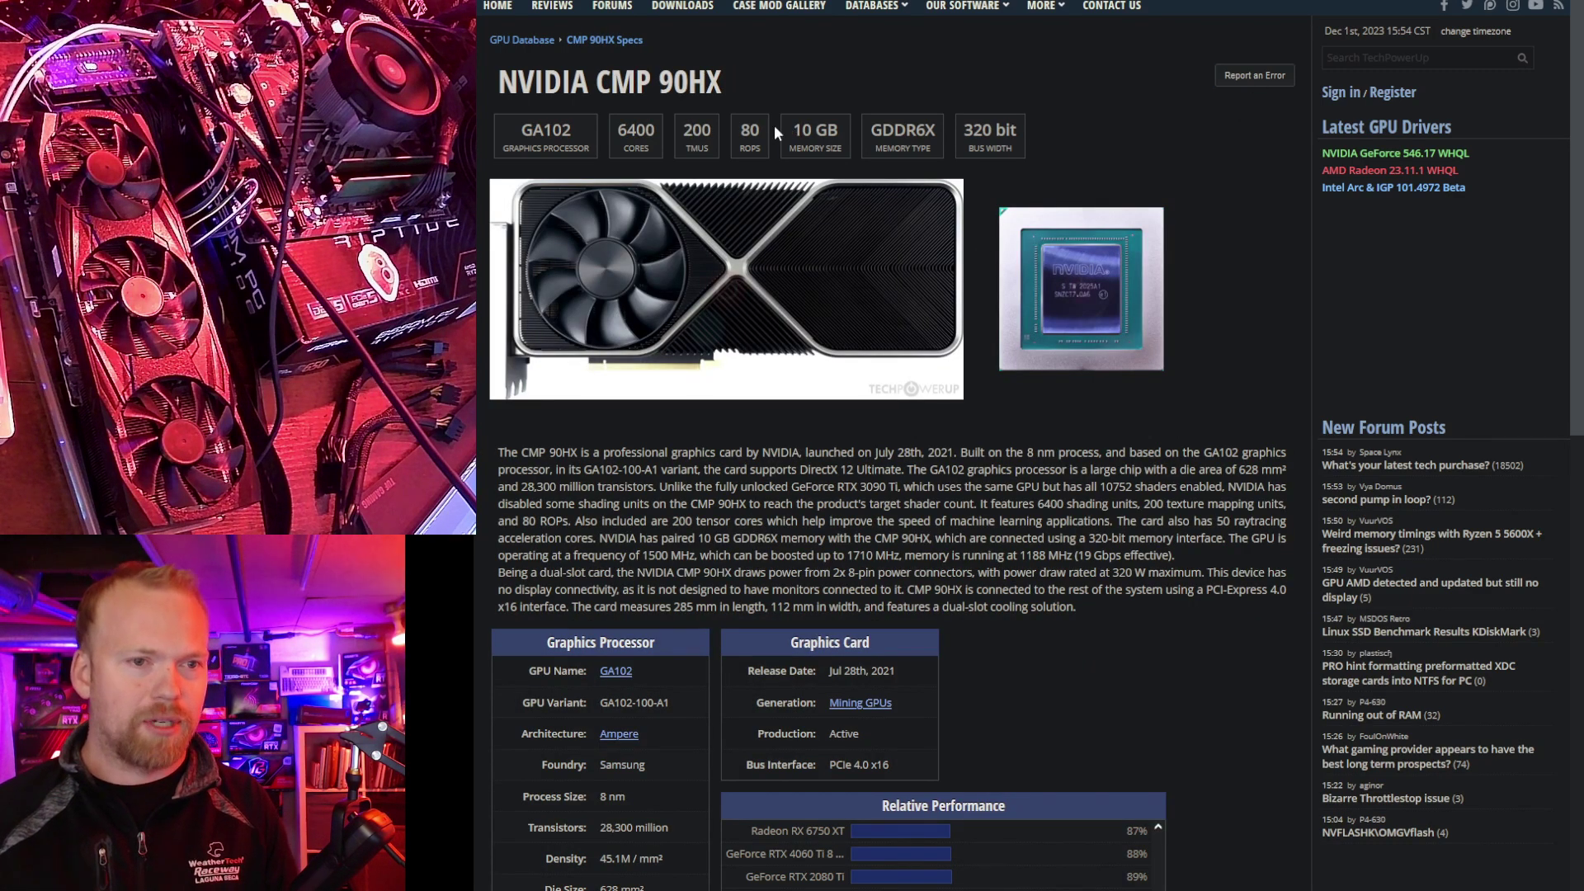
left_click_drag(775, 132, 1012, 137)
left_click(1056, 174)
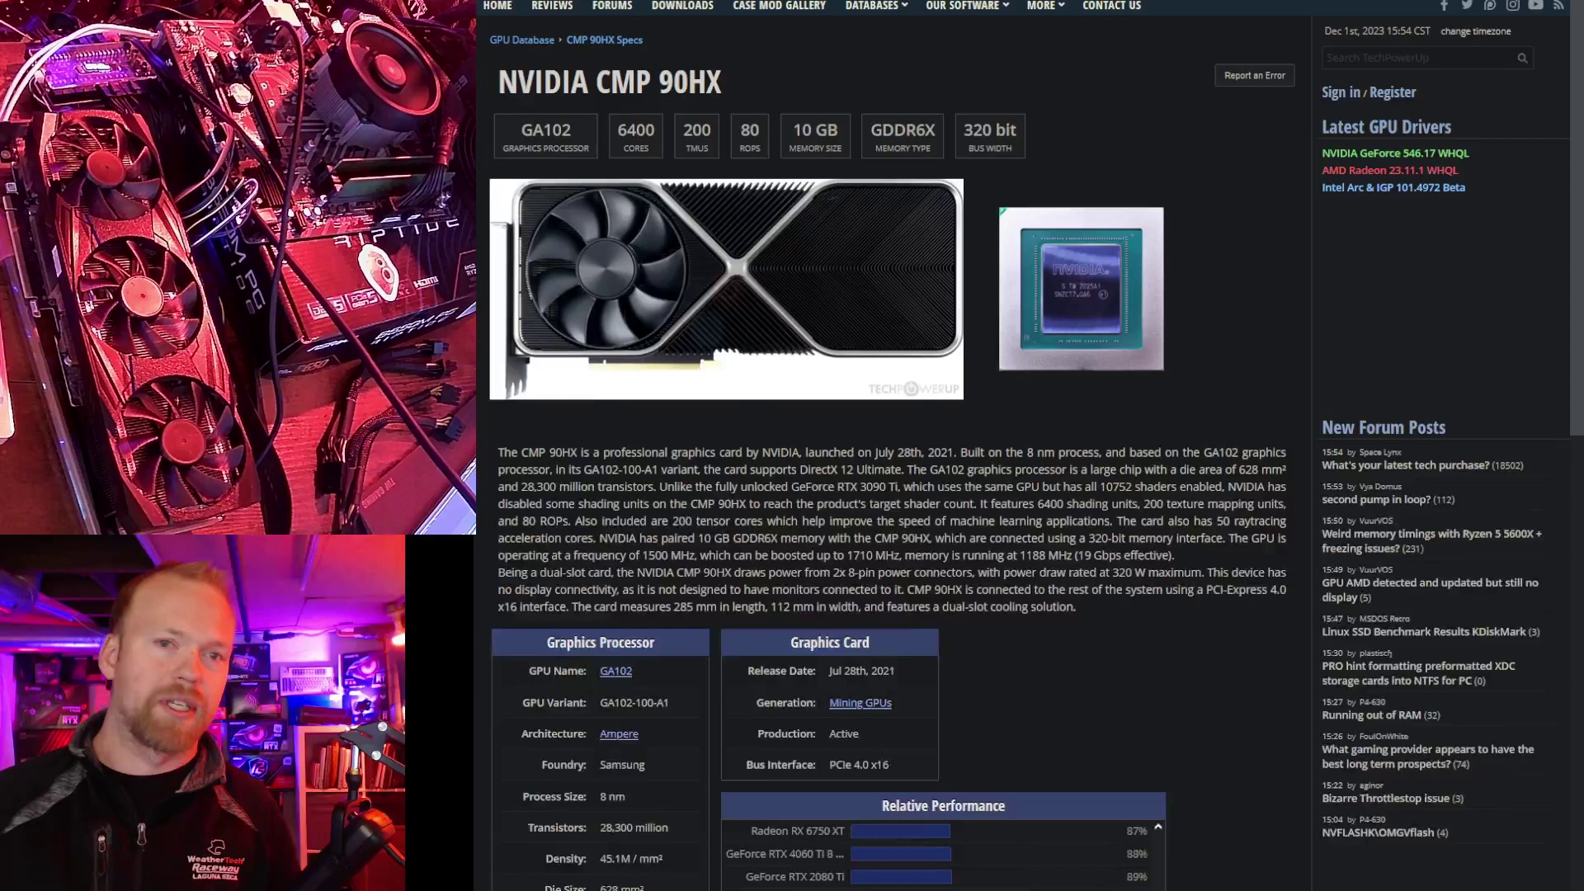
Show the CMP 90HX mining results sheet and select cell F23, the second RXD run's memory lock.
key("ctrl+Tab")
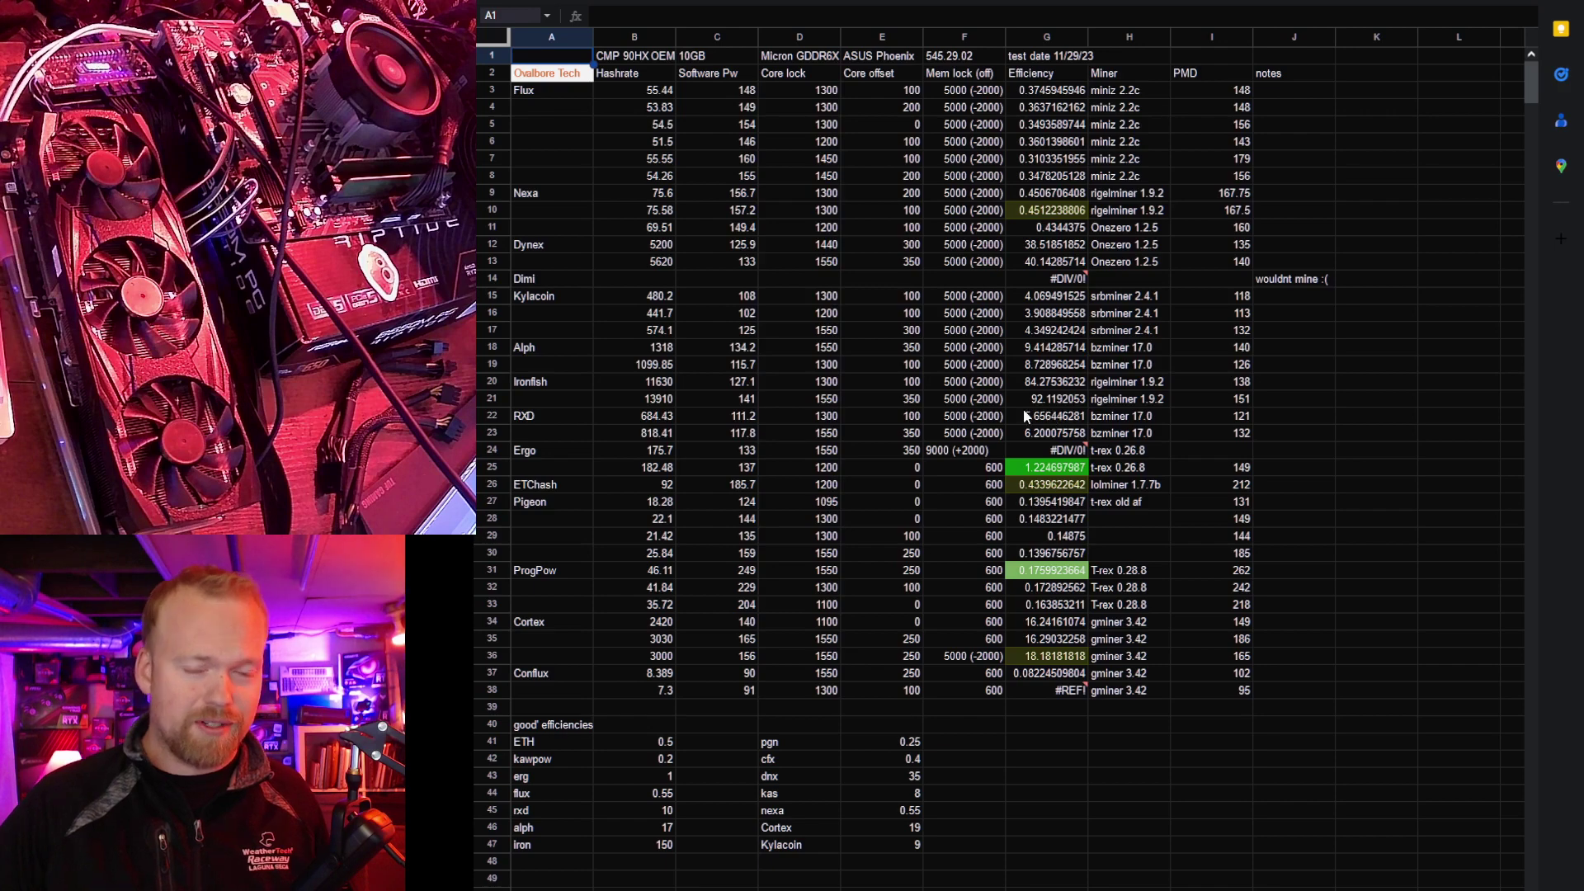
left_click(982, 434)
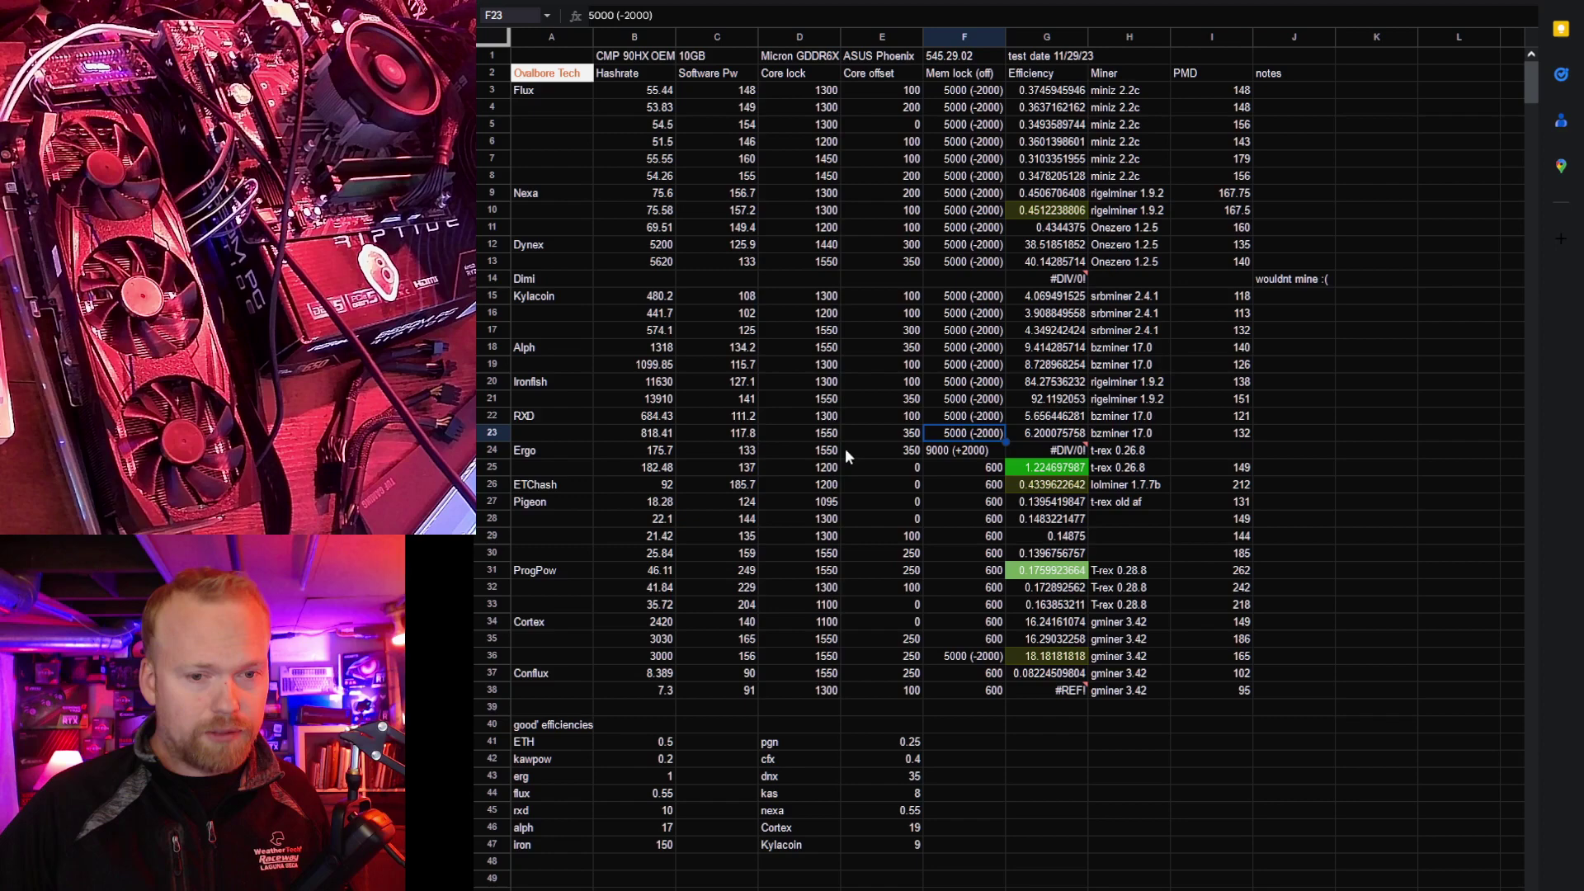
left_click(1077, 471)
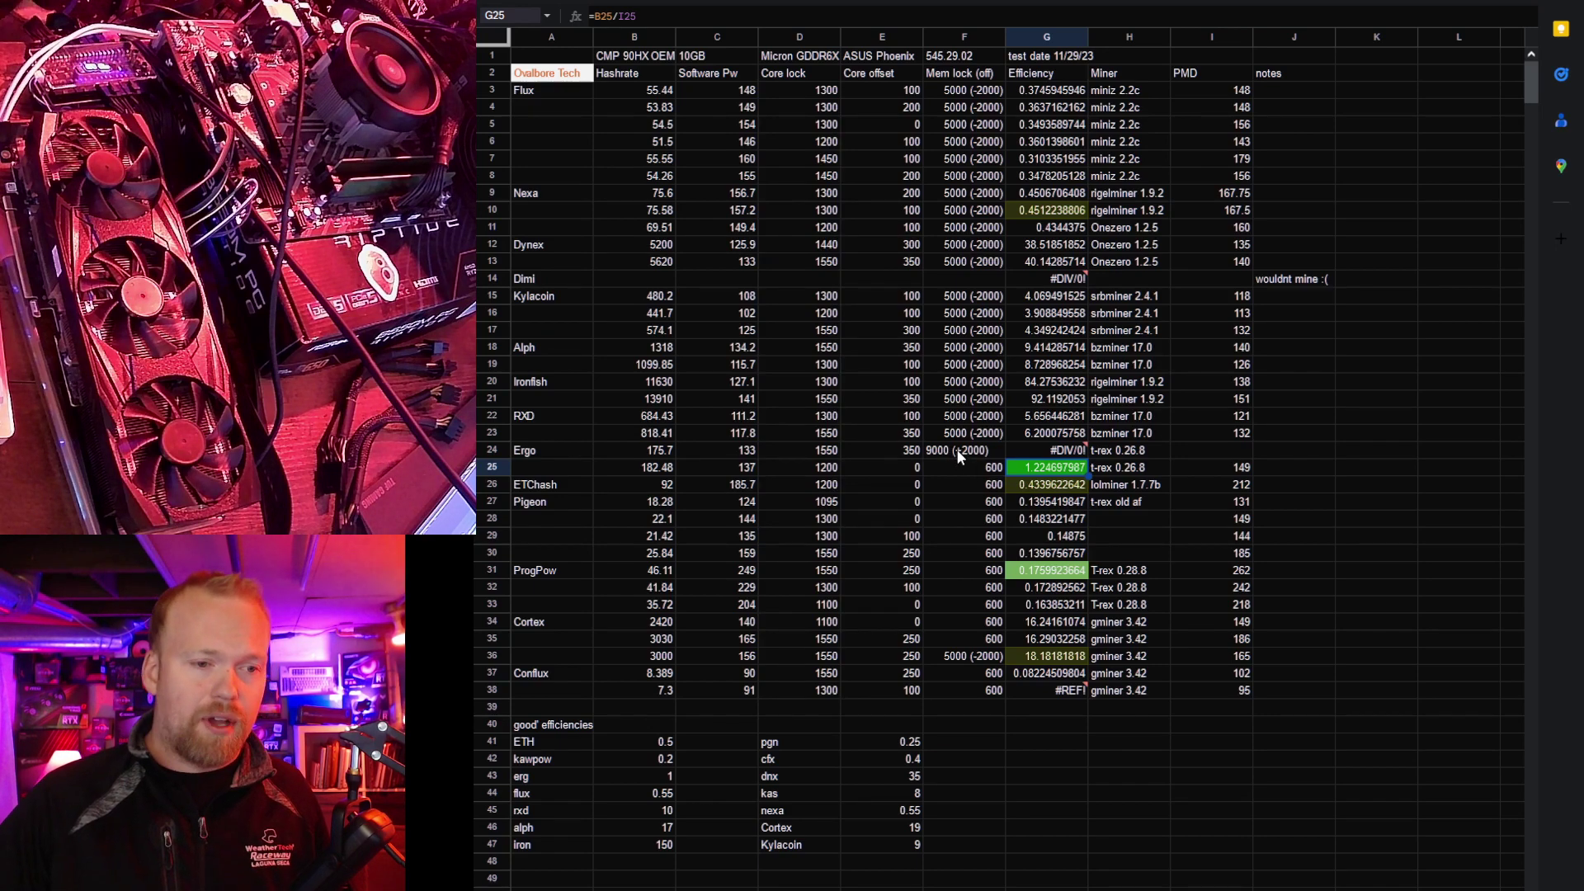
left_click(1047, 487)
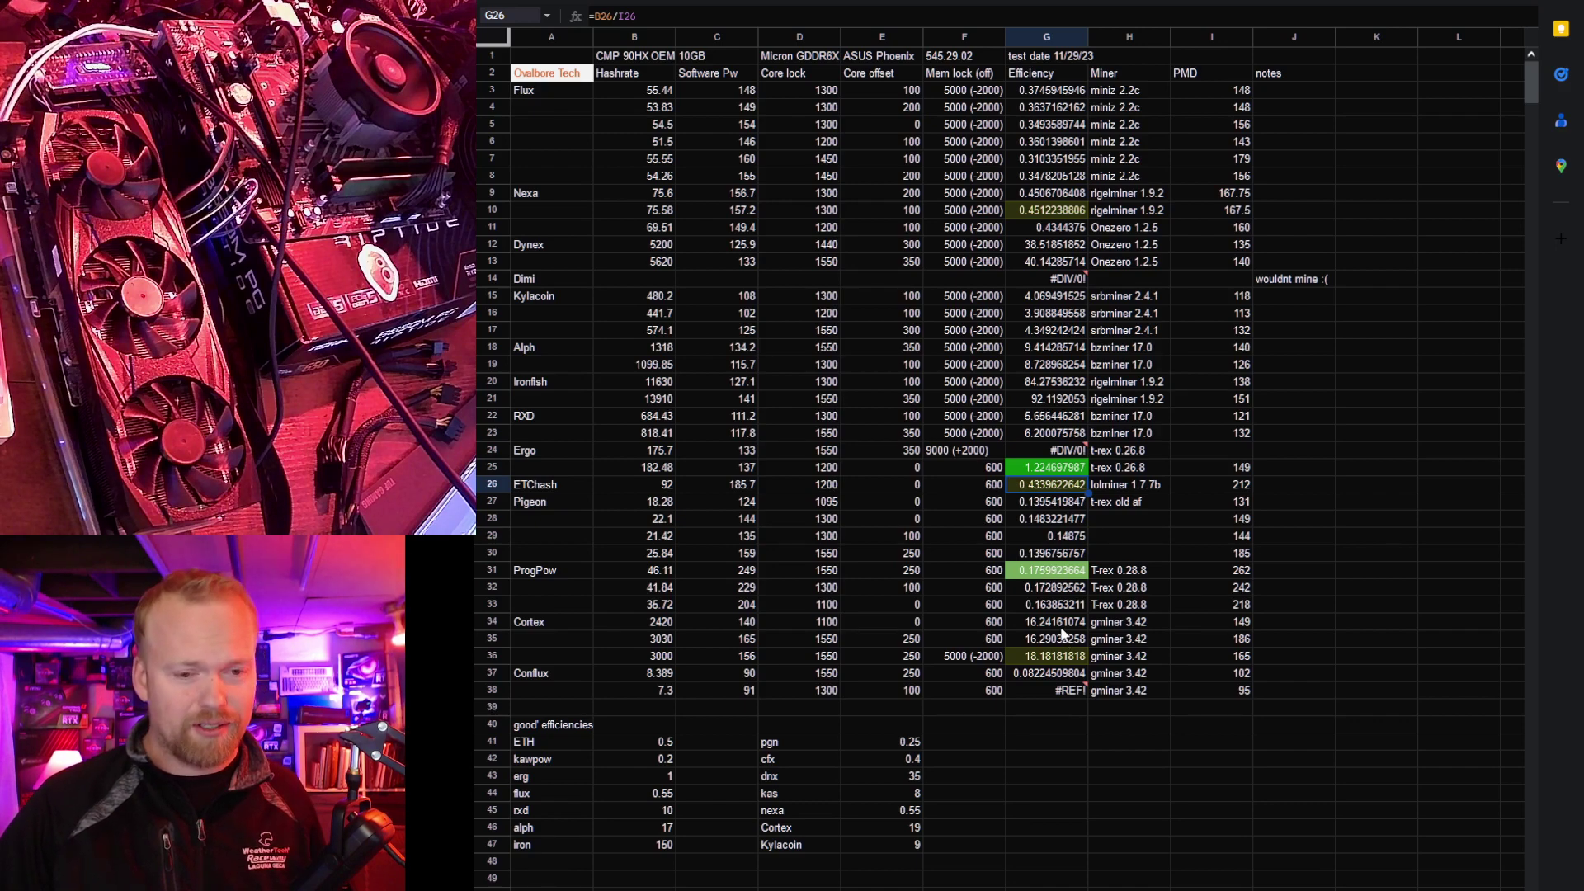
mouse_move(1062, 690)
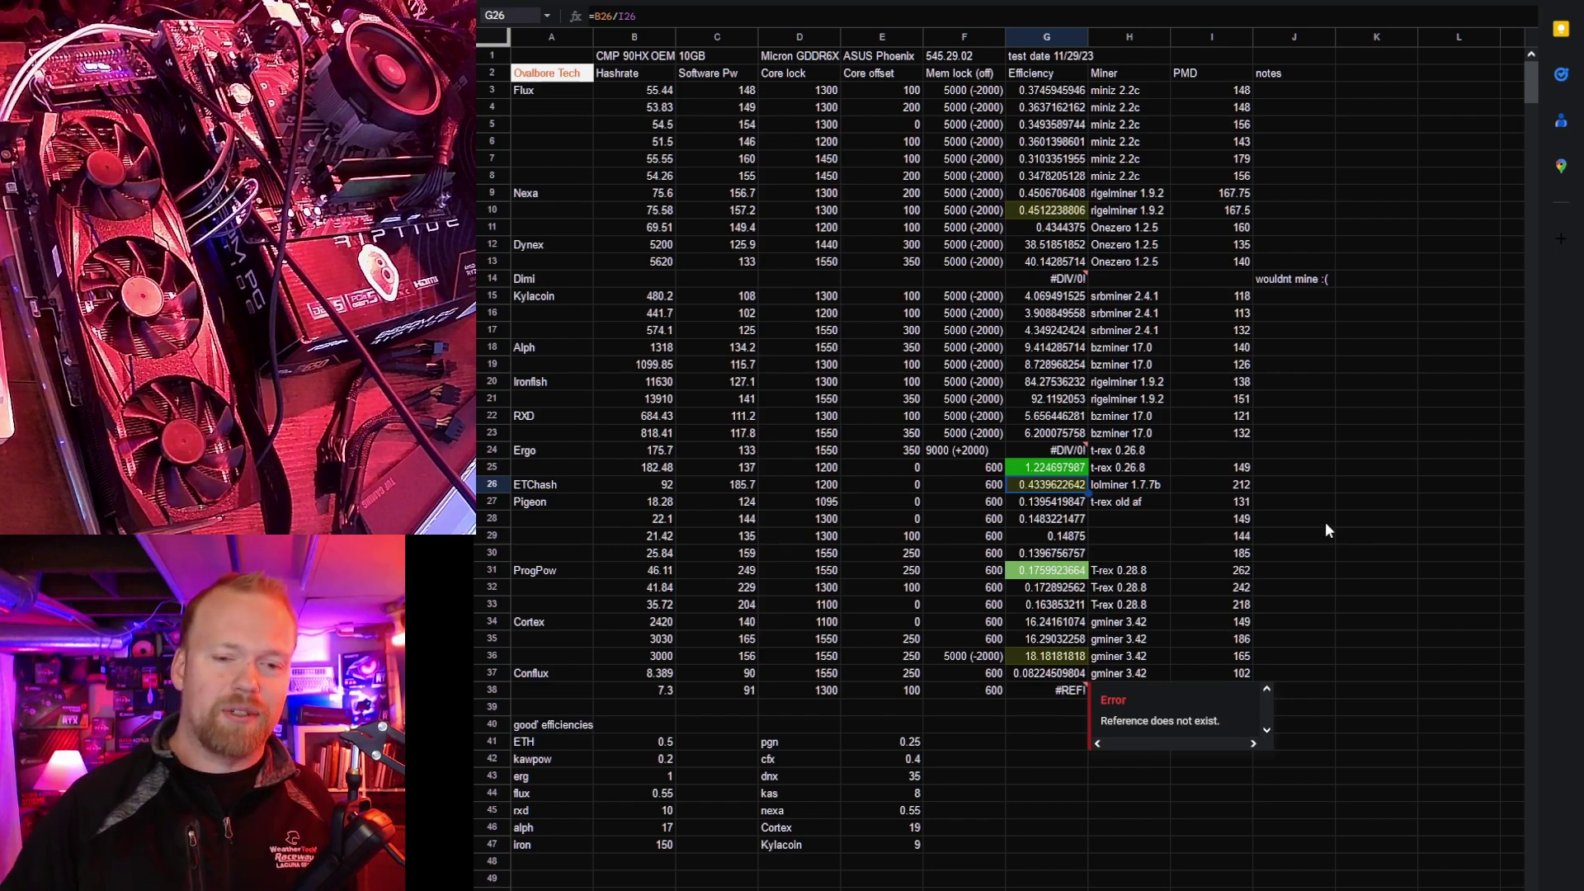
left_click(1075, 742)
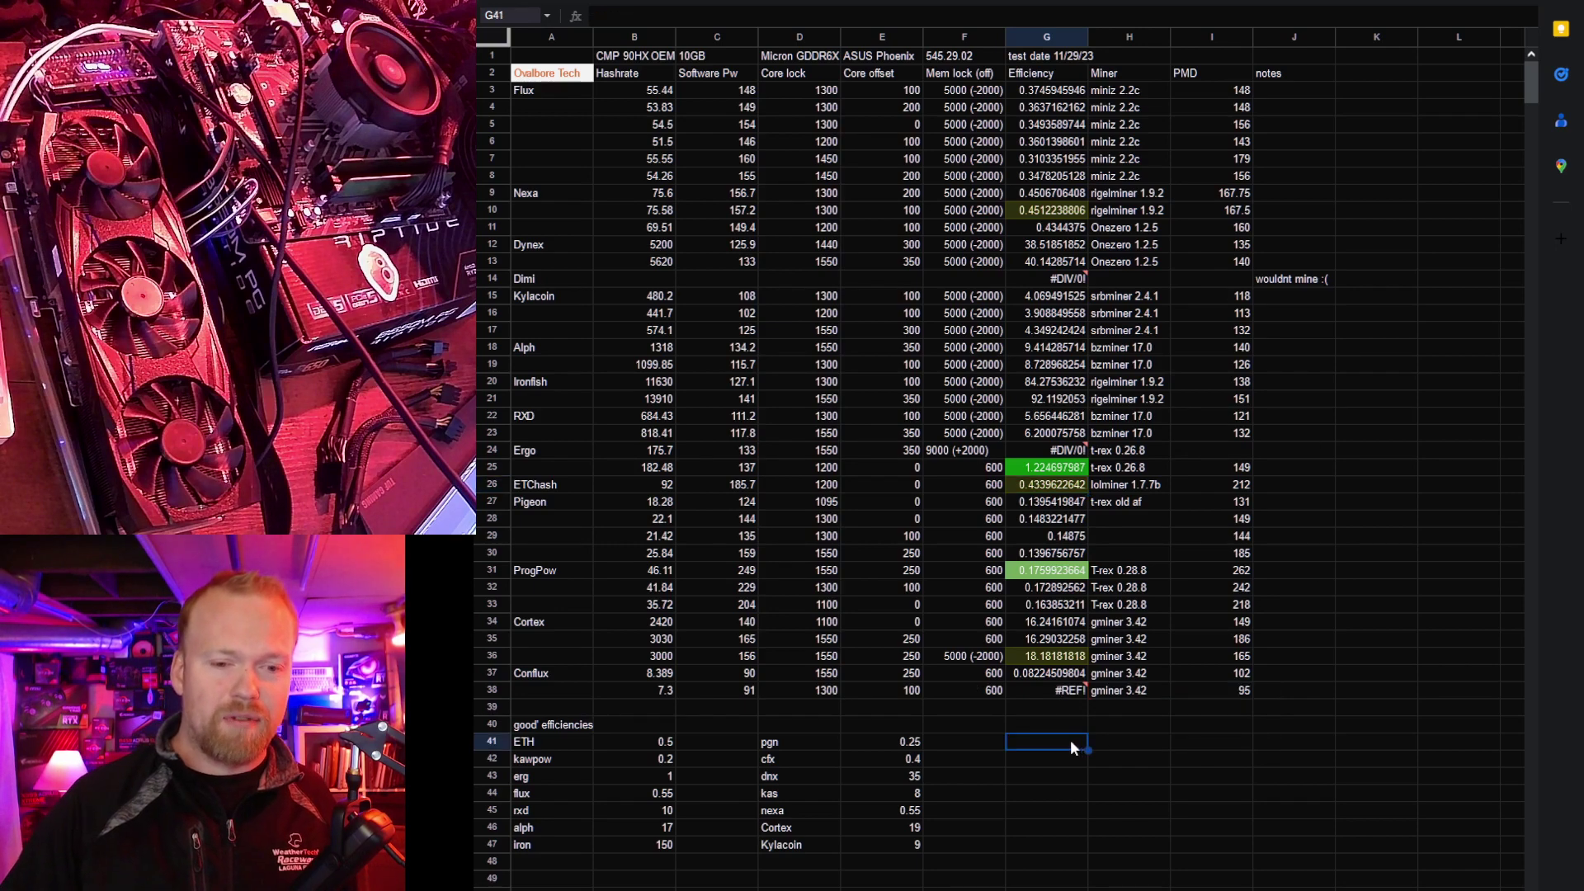
left_click(885, 831)
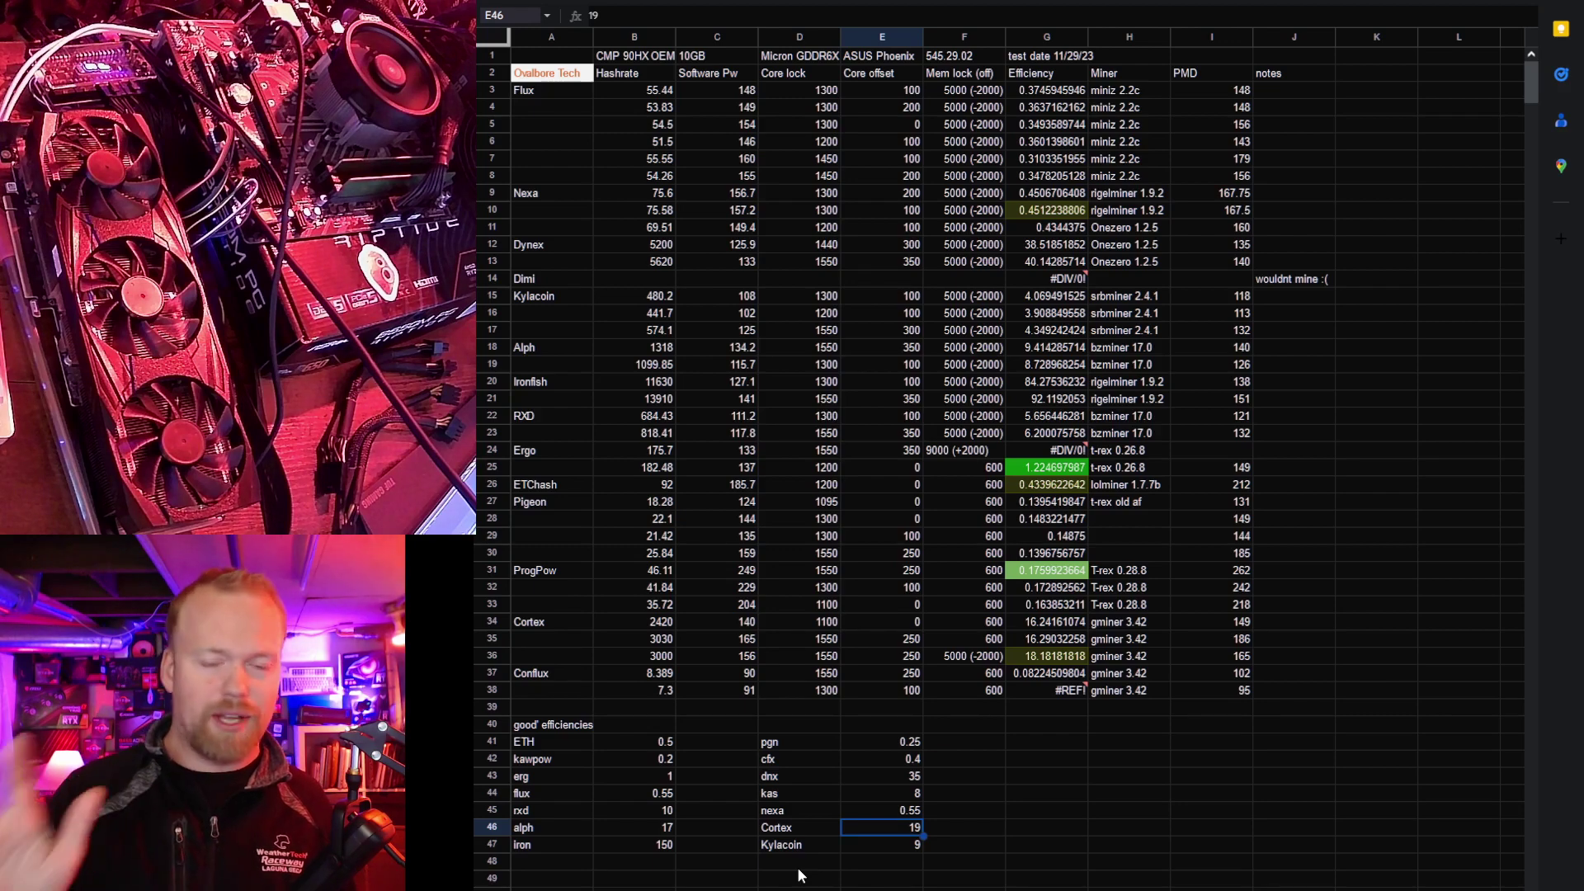
left_click(1020, 847)
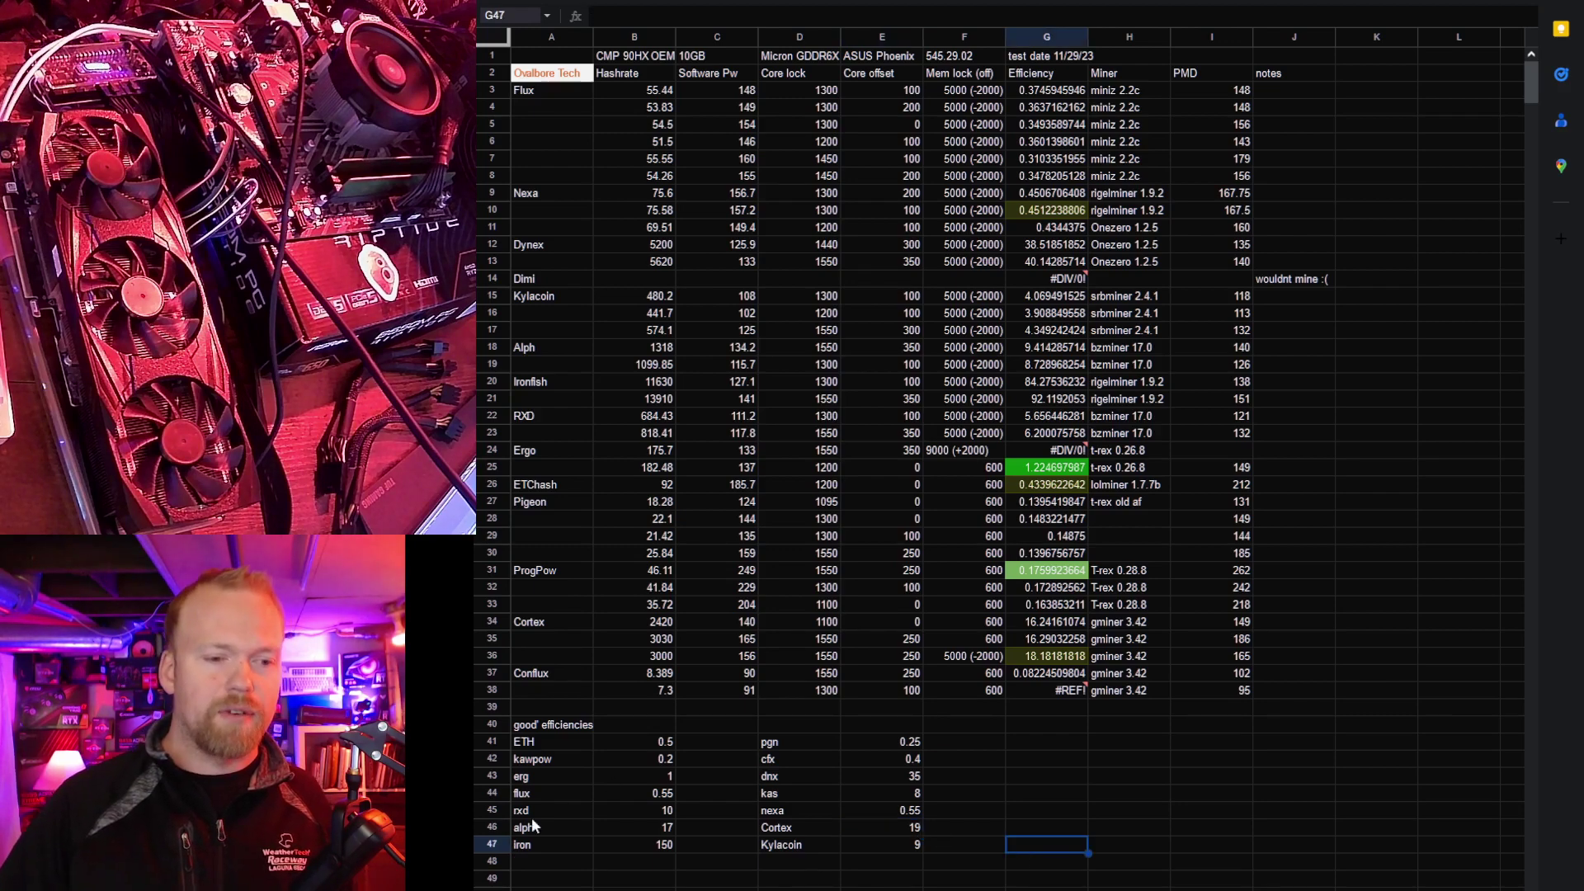